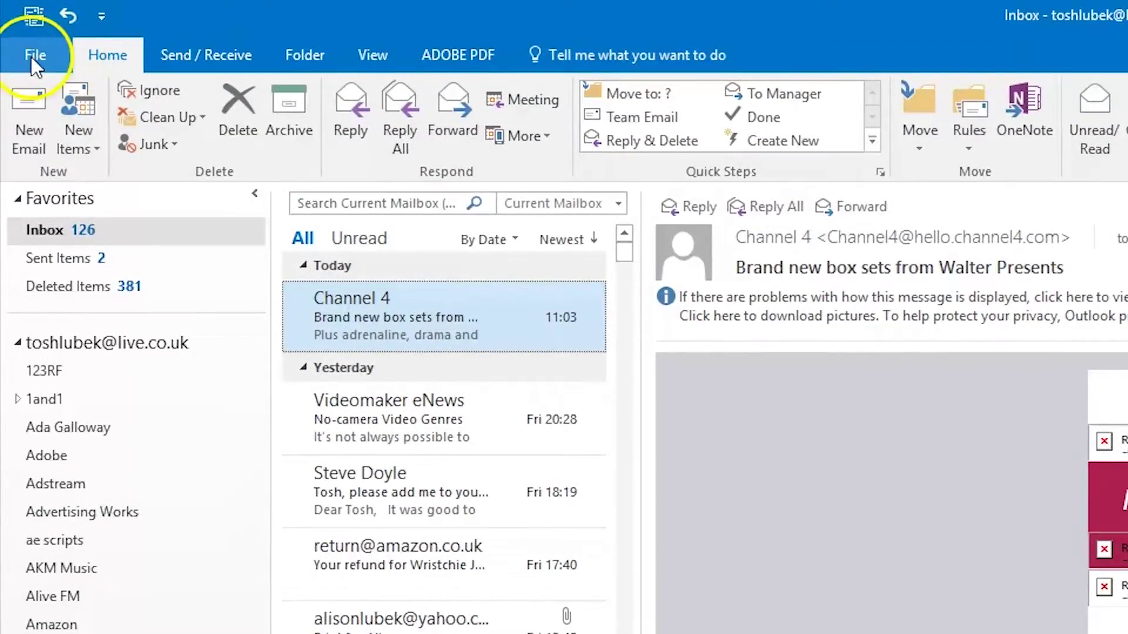
# - Show the Mail page of Outlook Options via File > Options
pyautogui.click(31, 55)
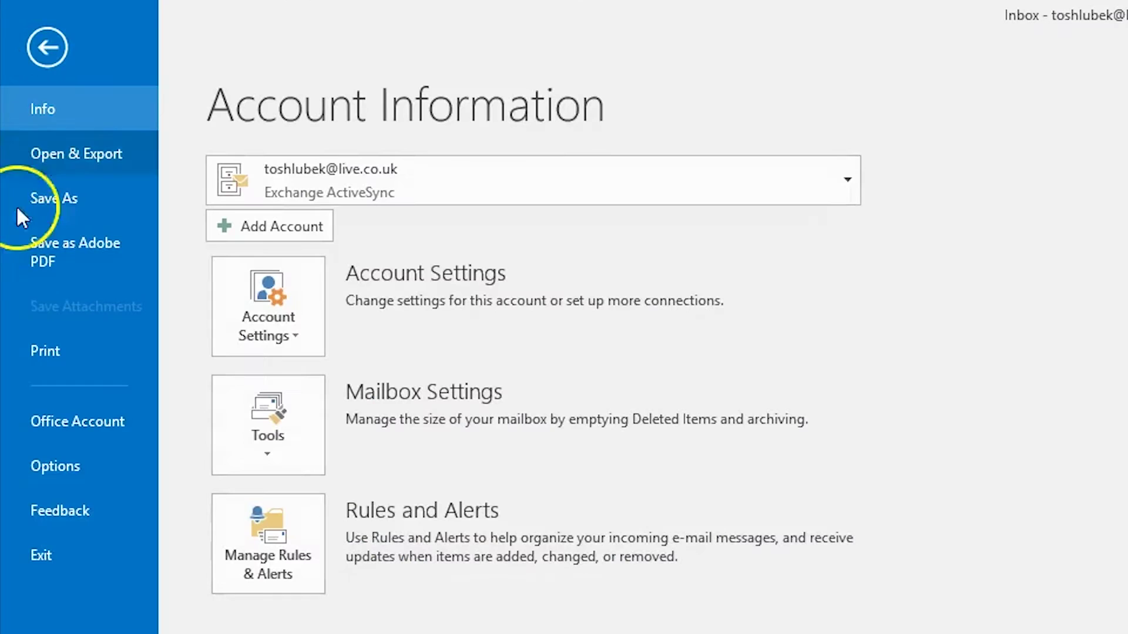
pyautogui.click(40, 469)
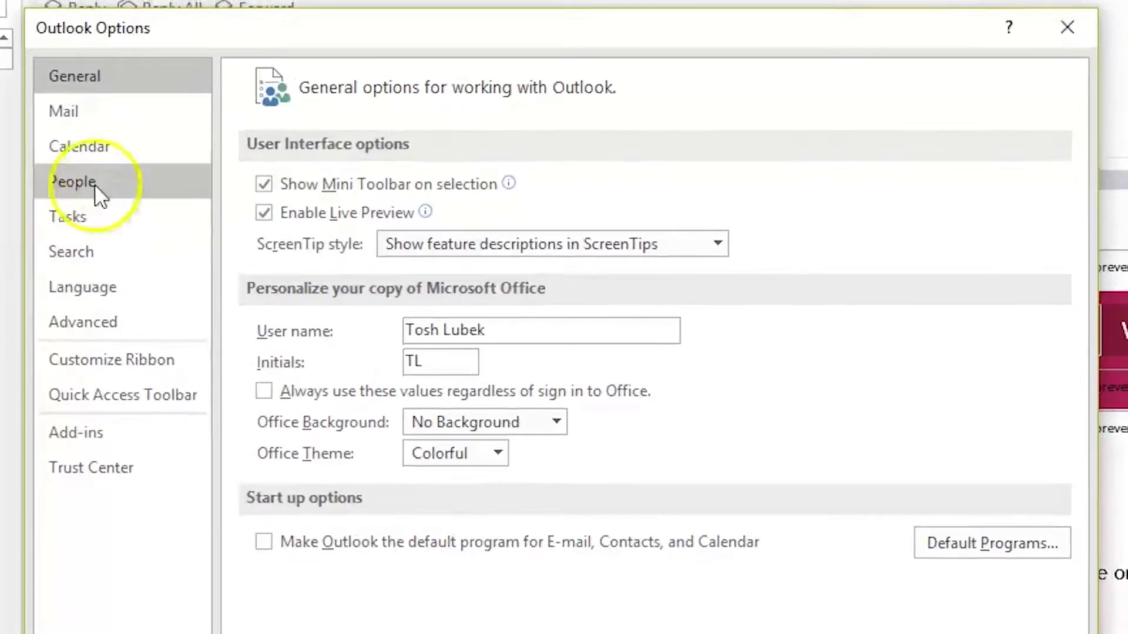
pyautogui.click(82, 105)
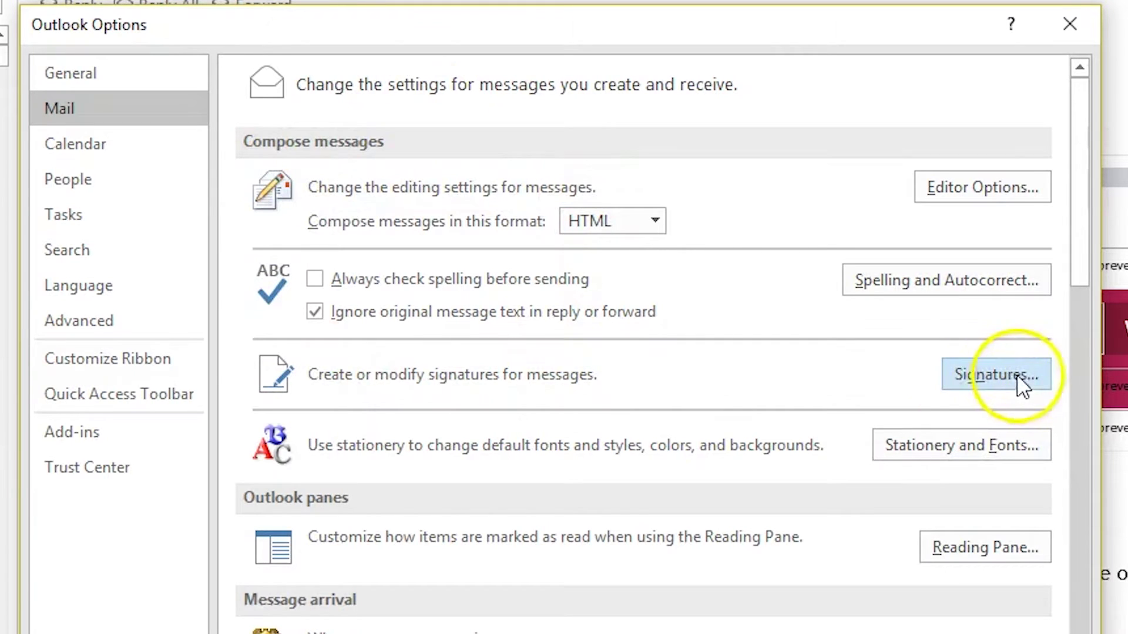
# - Open Signatures and keep the first (live.co.uk) email account selected
pyautogui.click(993, 378)
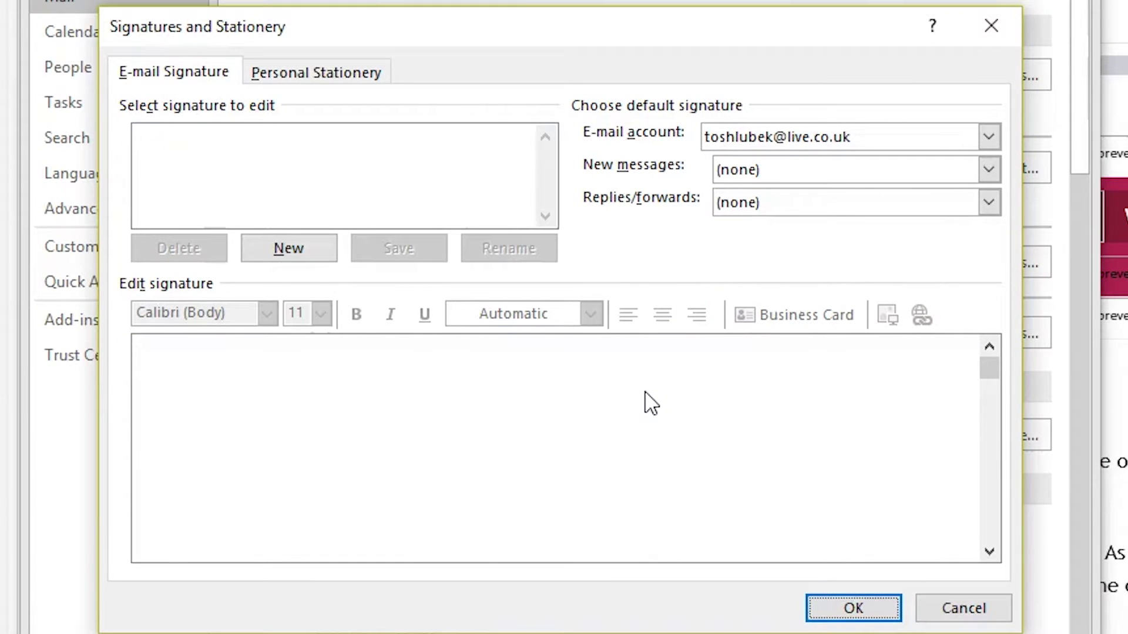
pyautogui.click(988, 137)
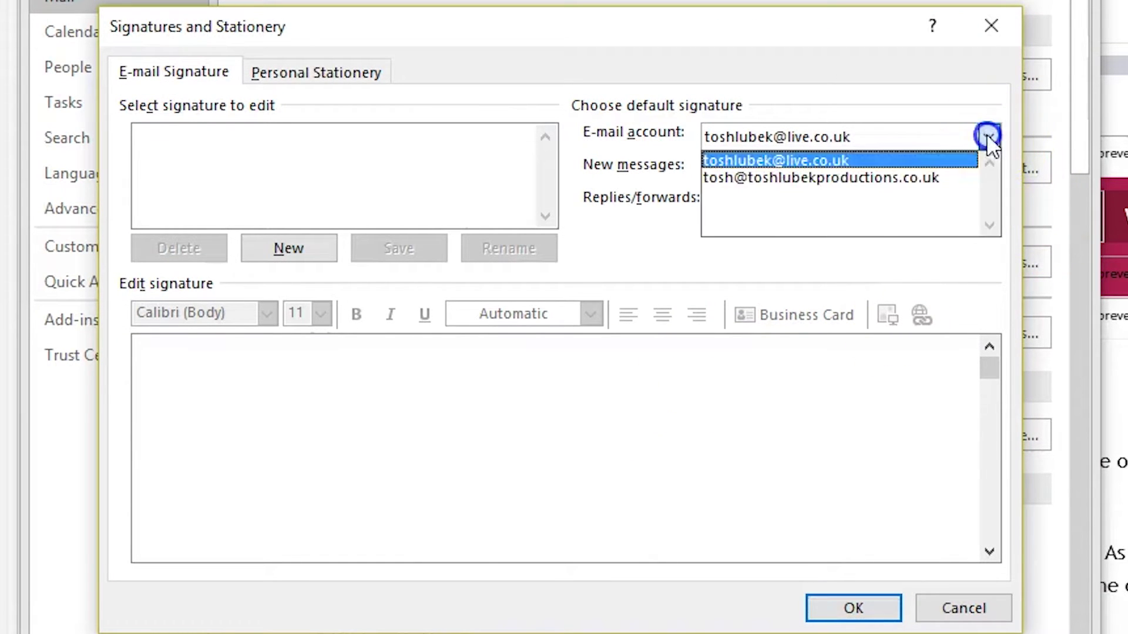
pyautogui.click(780, 161)
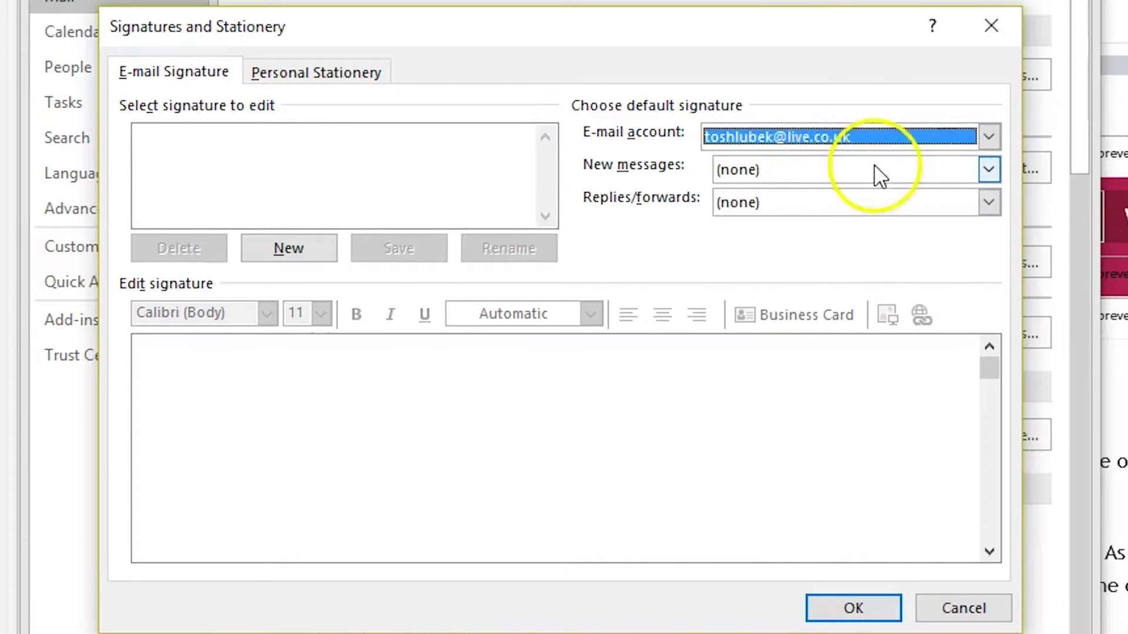
# - Add a new signature named 'Christmas'
pyautogui.click(289, 249)
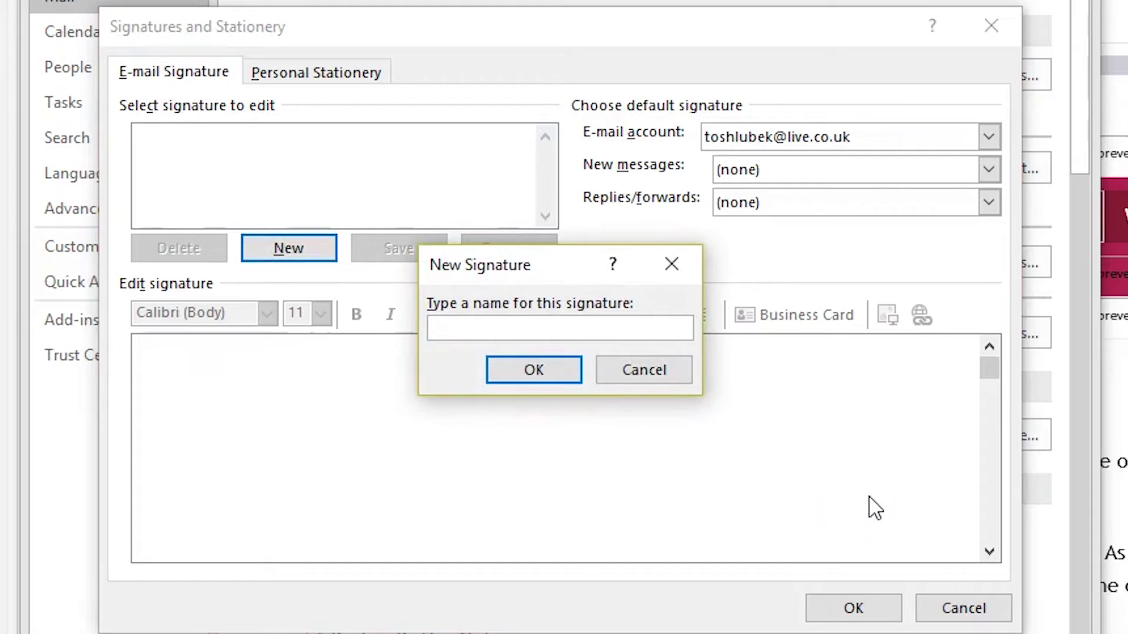
pyautogui.write('Chr')
pyautogui.write('istmas')
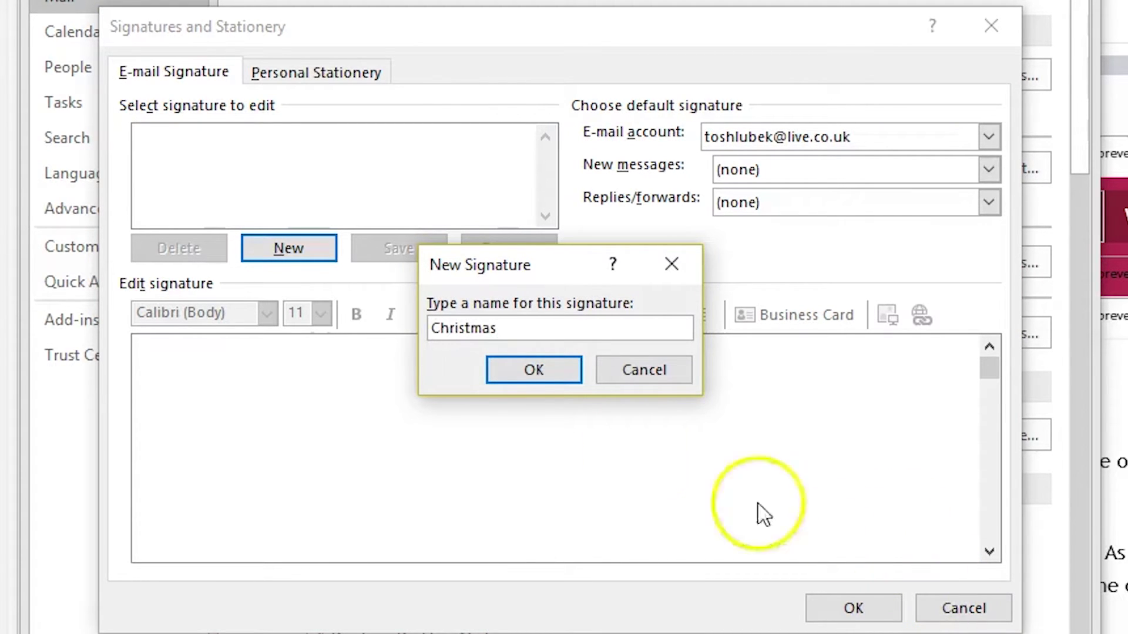
pyautogui.click(540, 377)
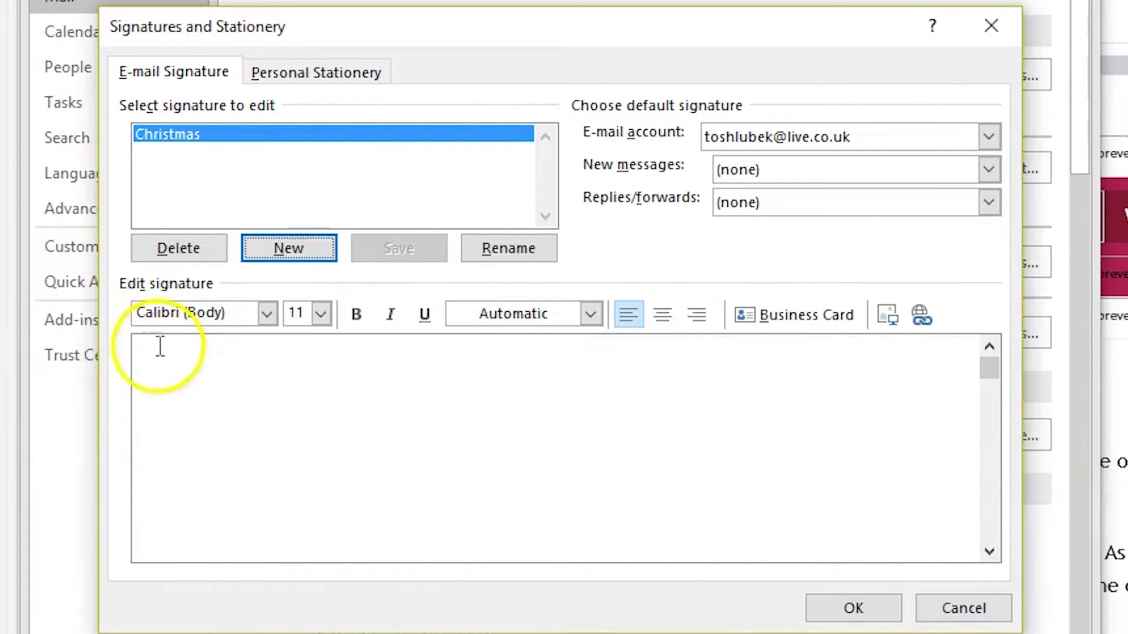
# - Place the cursor in the empty Christmas signature body to enter the name 'Tosh'
pyautogui.click(150, 351)
pyautogui.click(245, 395)
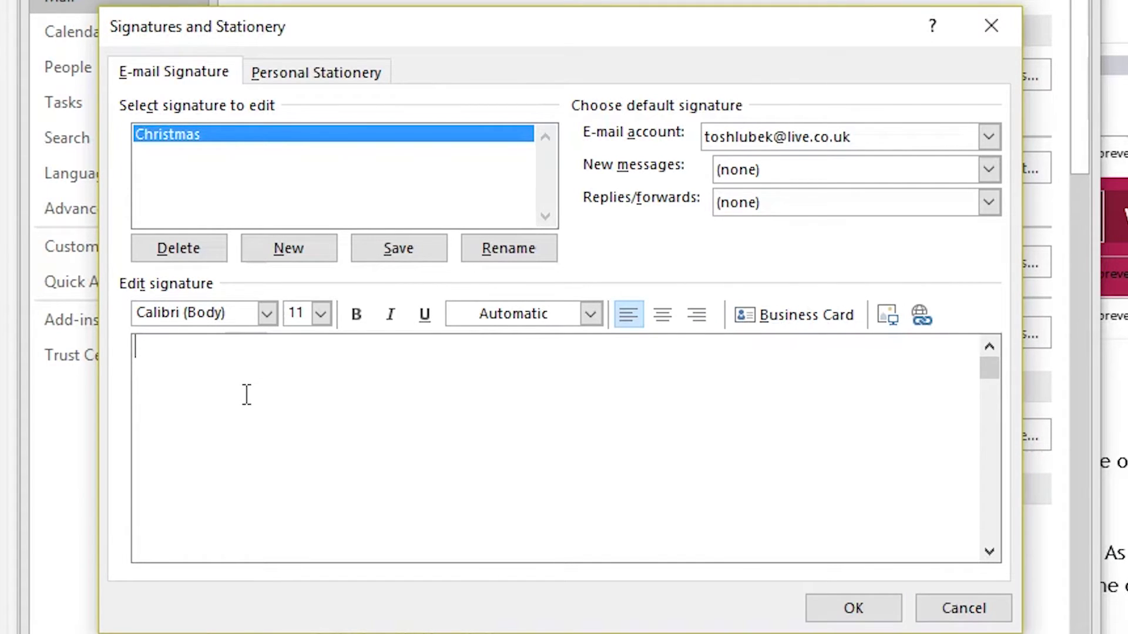
pyautogui.write('Tosh')
pyautogui.write(' Lubek')
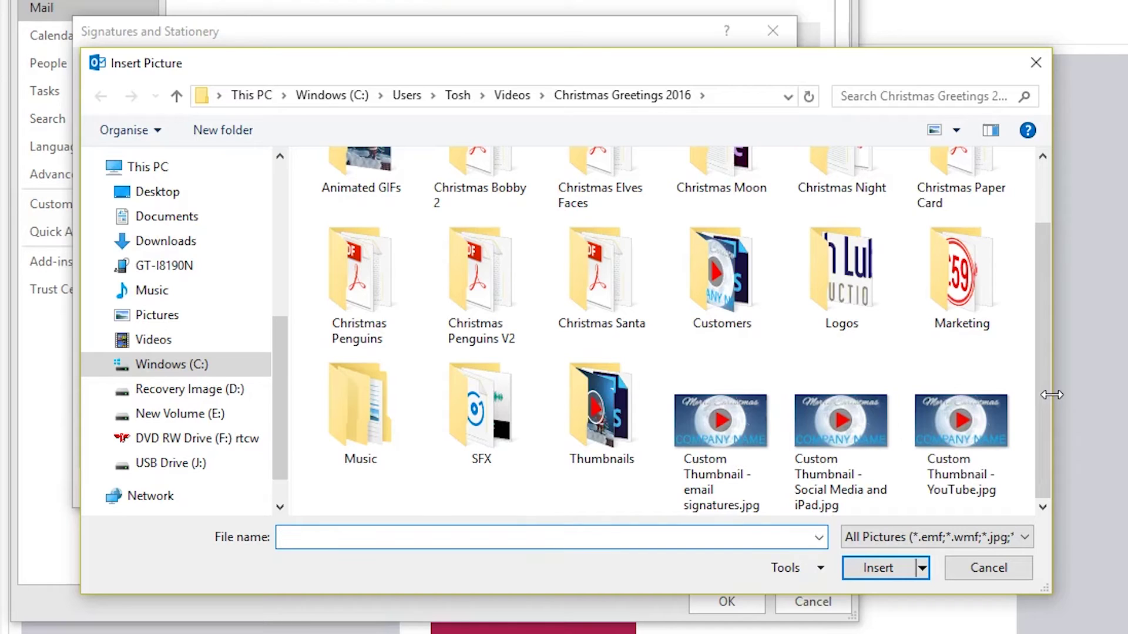
# - Insert 'Custom Thumbnail - email signatures.jpg' below the name
pyautogui.click(716, 458)
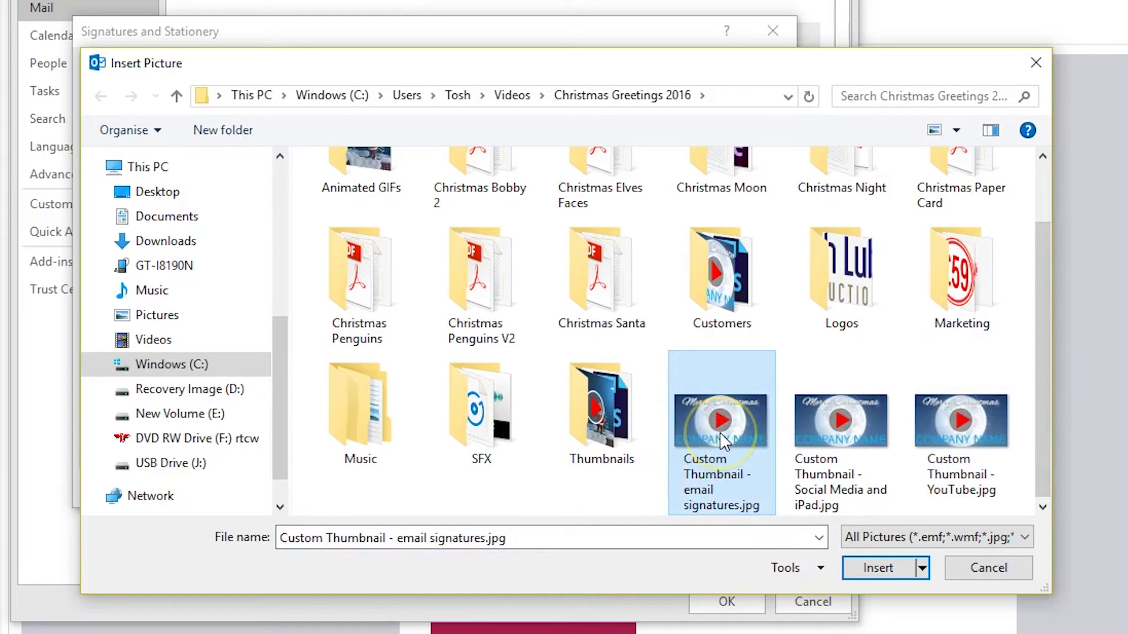
pyautogui.click(878, 569)
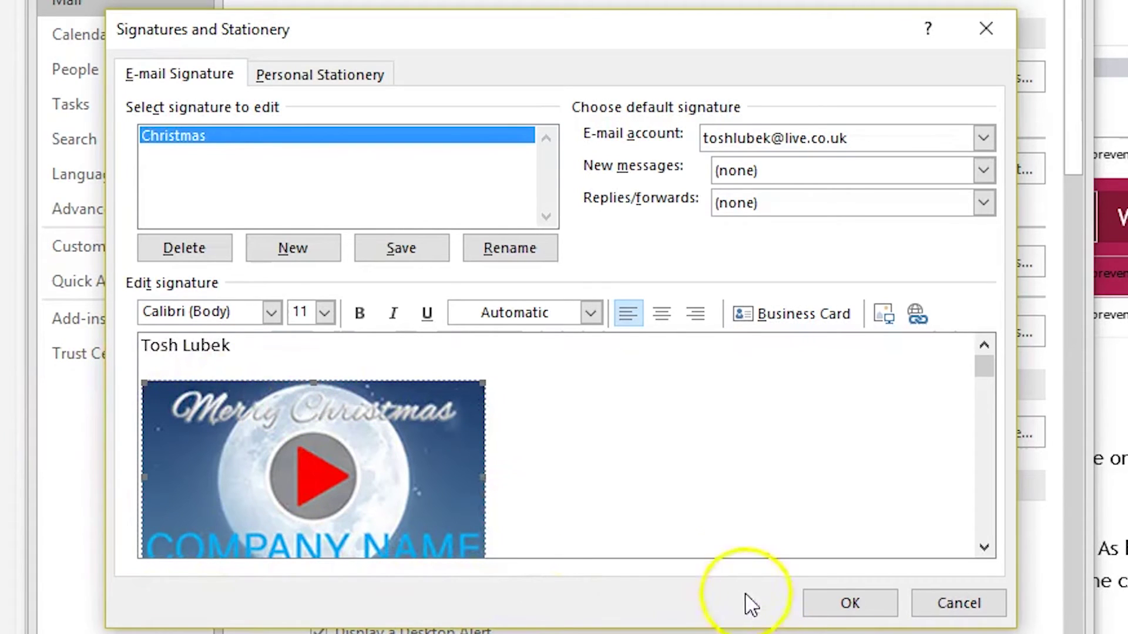
# - Select the Christmas thumbnail image in the signature editor
pyautogui.click(654, 487)
pyautogui.scroll(-2, 954, 514)
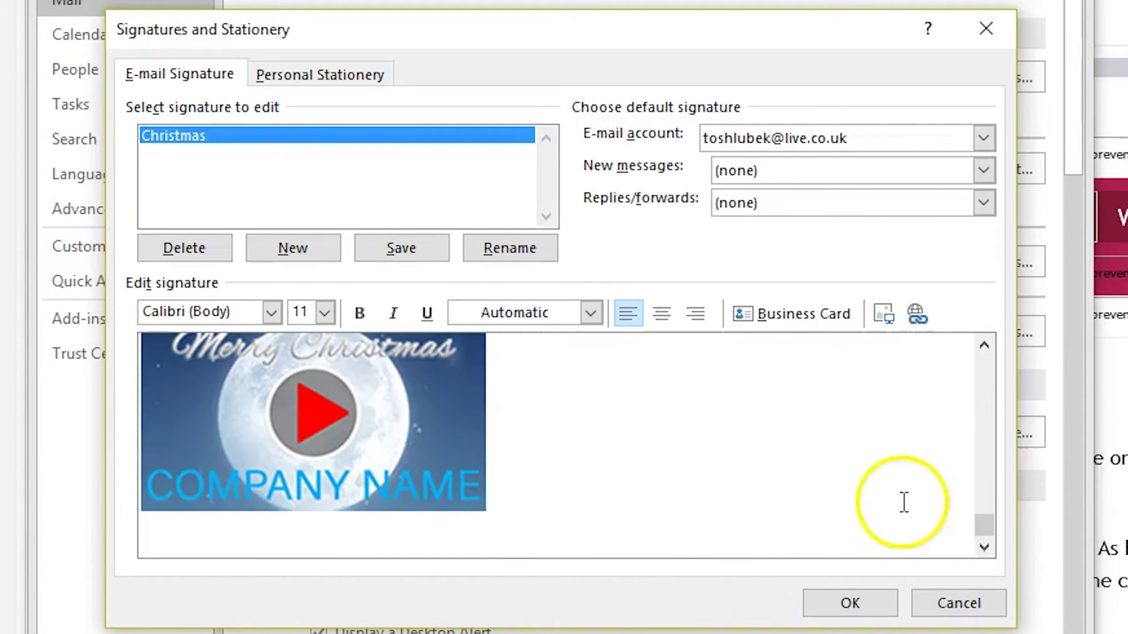
pyautogui.moveTo(984, 525); pyautogui.dragTo(987, 472)
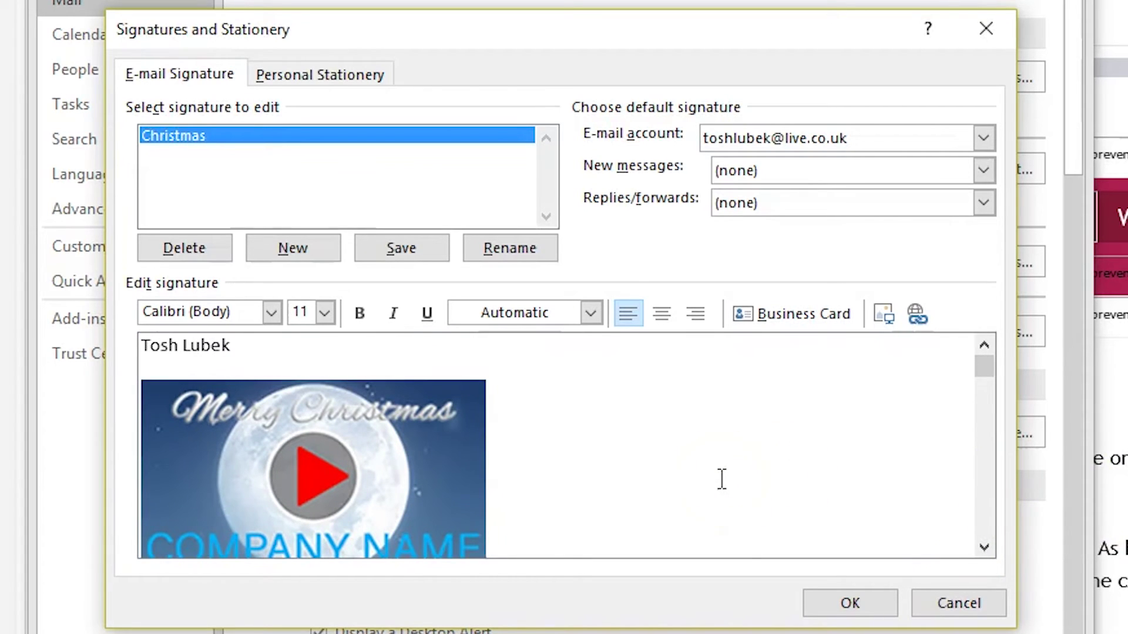
pyautogui.click(248, 433)
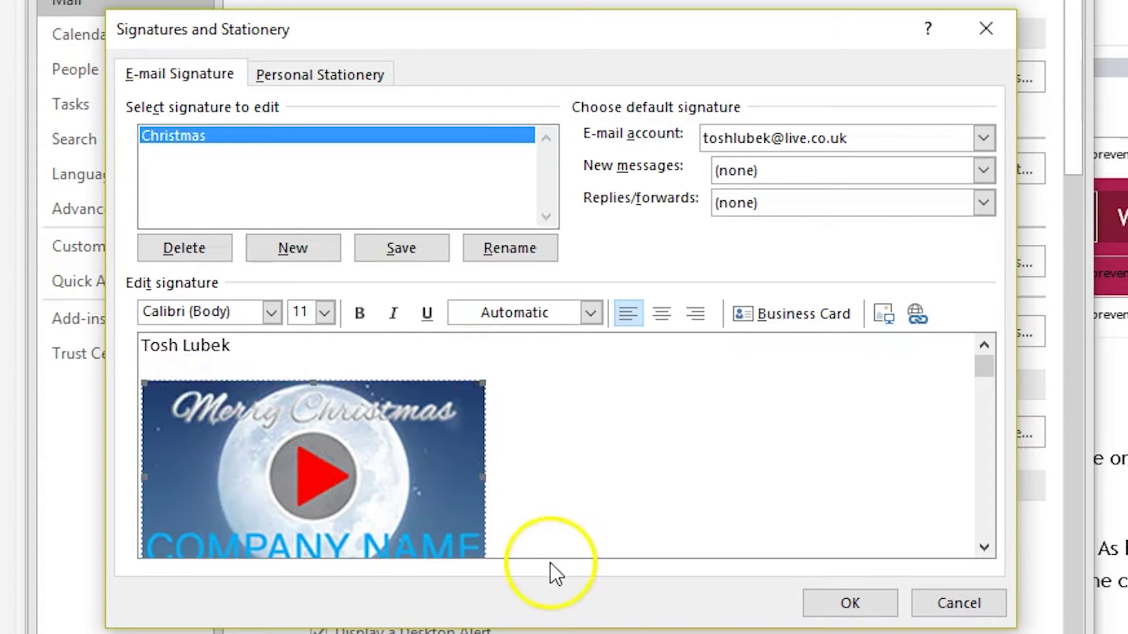
# - Hyperlink the thumbnail to the pasted Santa Delivers Christmas e-card page URL
pyautogui.click(916, 316)
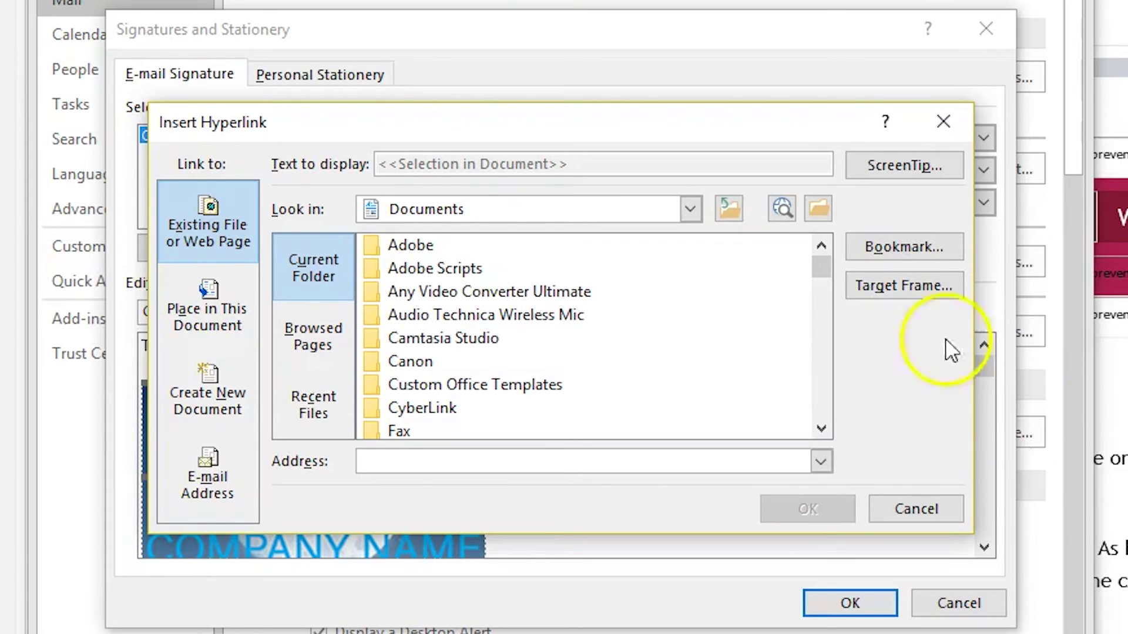
pyautogui.click(381, 459)
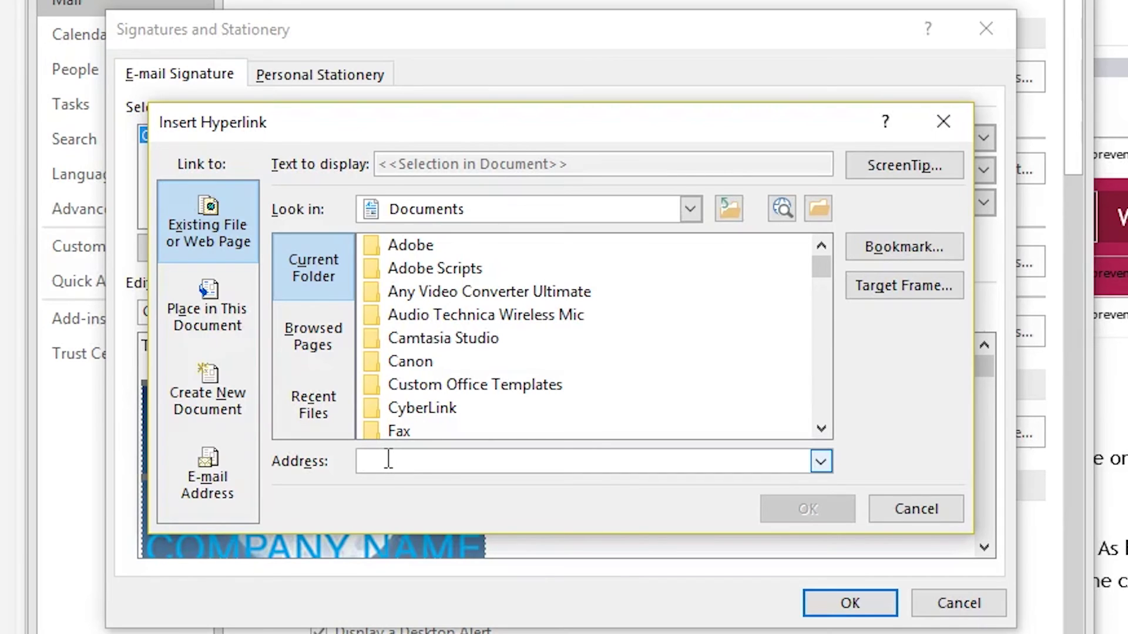
pyautogui.write('http://toshlubek4.wixsite.com/christmas-ecards/santa-delivers')
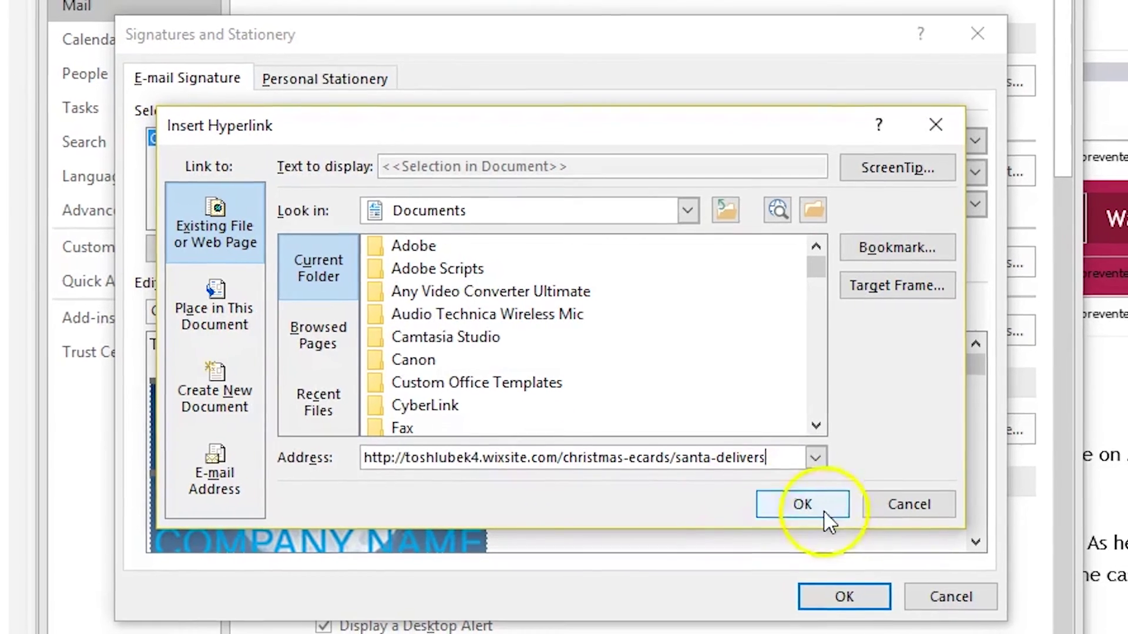
pyautogui.click(807, 508)
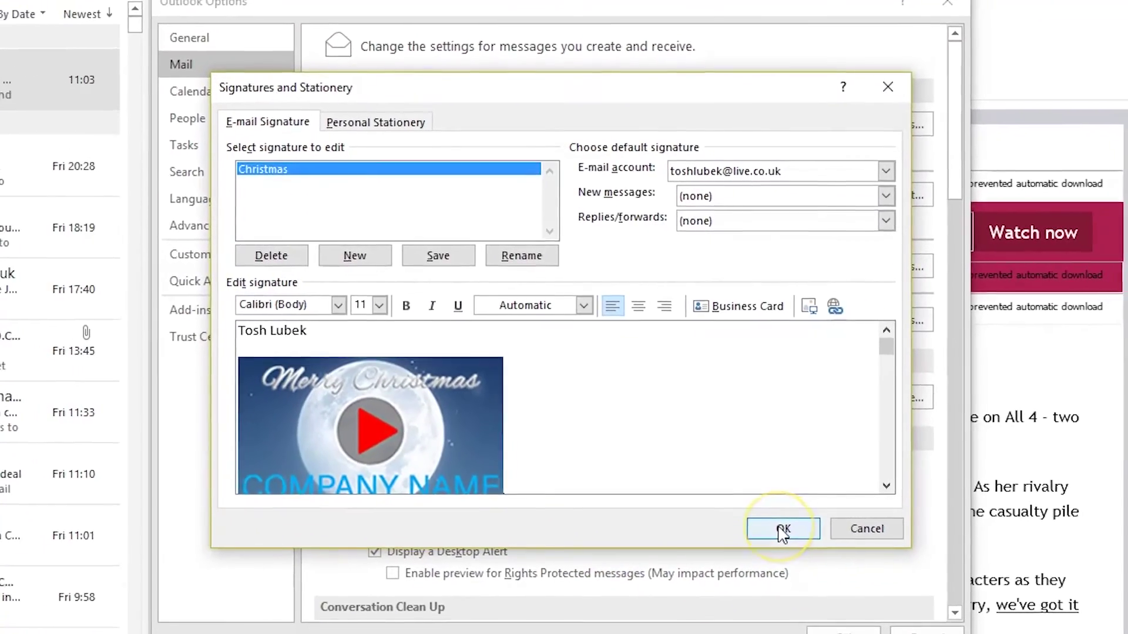
# - Confirm Signatures and Stationery and Outlook Options to return to the inbox
pyautogui.click(768, 516)
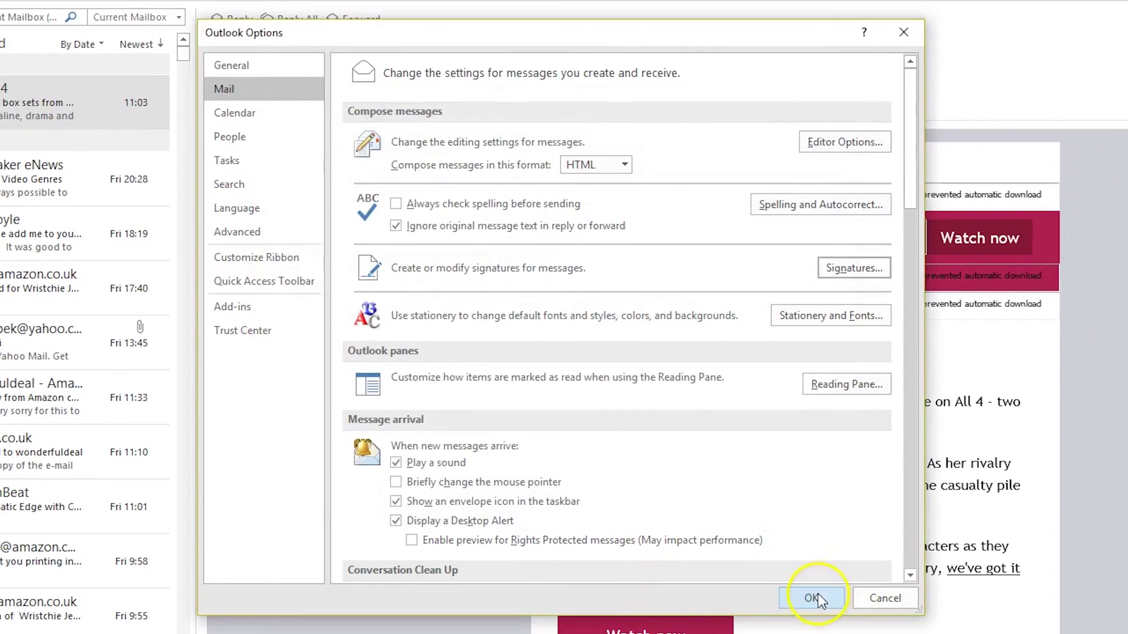
pyautogui.click(813, 600)
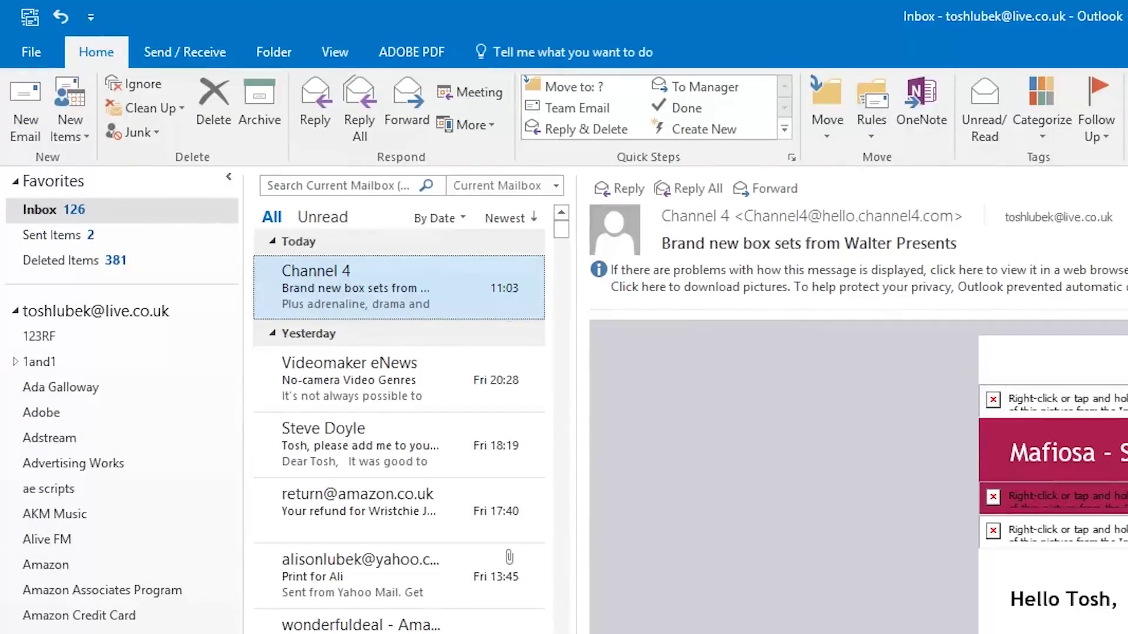
# - Start a new email from the Home tab to check the Christmas signature
pyautogui.click(27, 96)
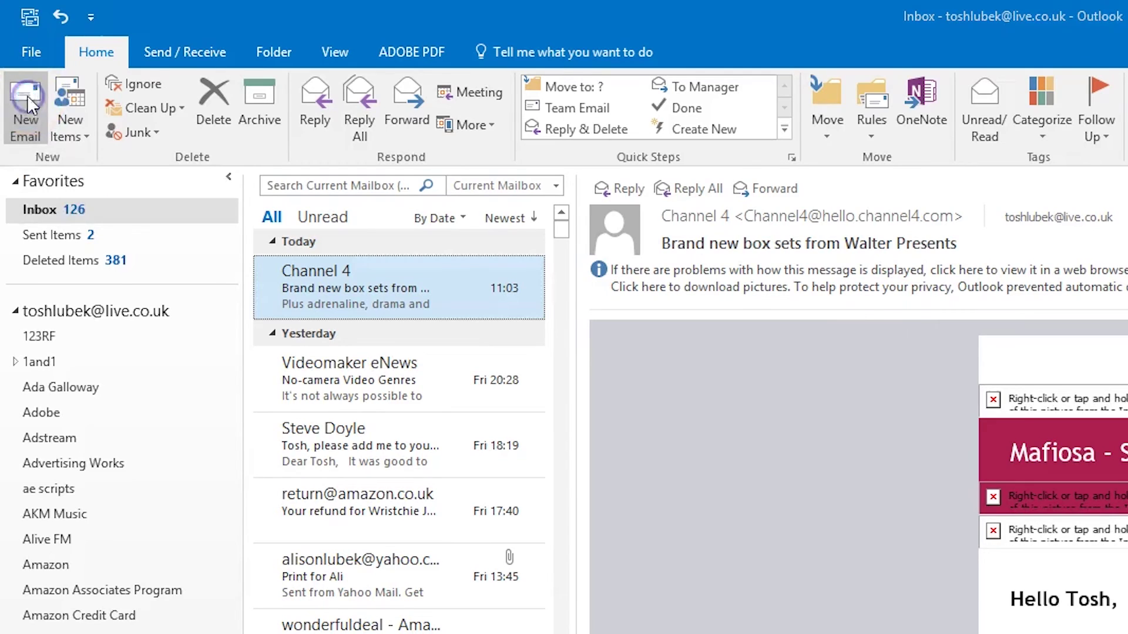